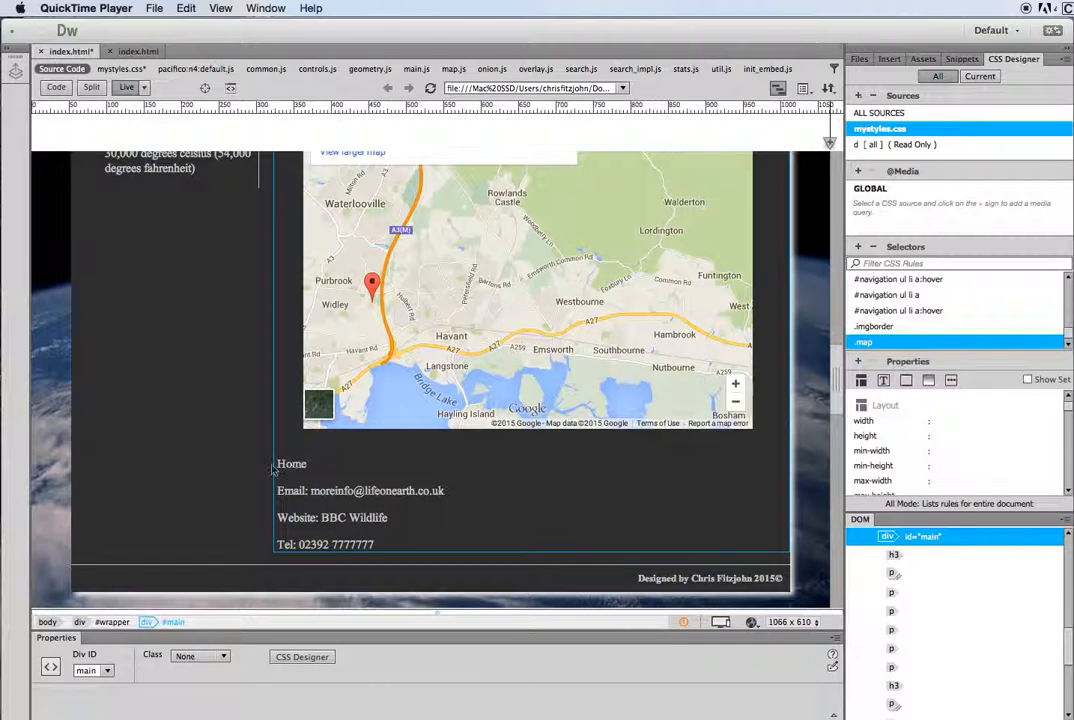
Step: Select 'Home' beneath the map and give it the link index.html
left_click(307, 469)
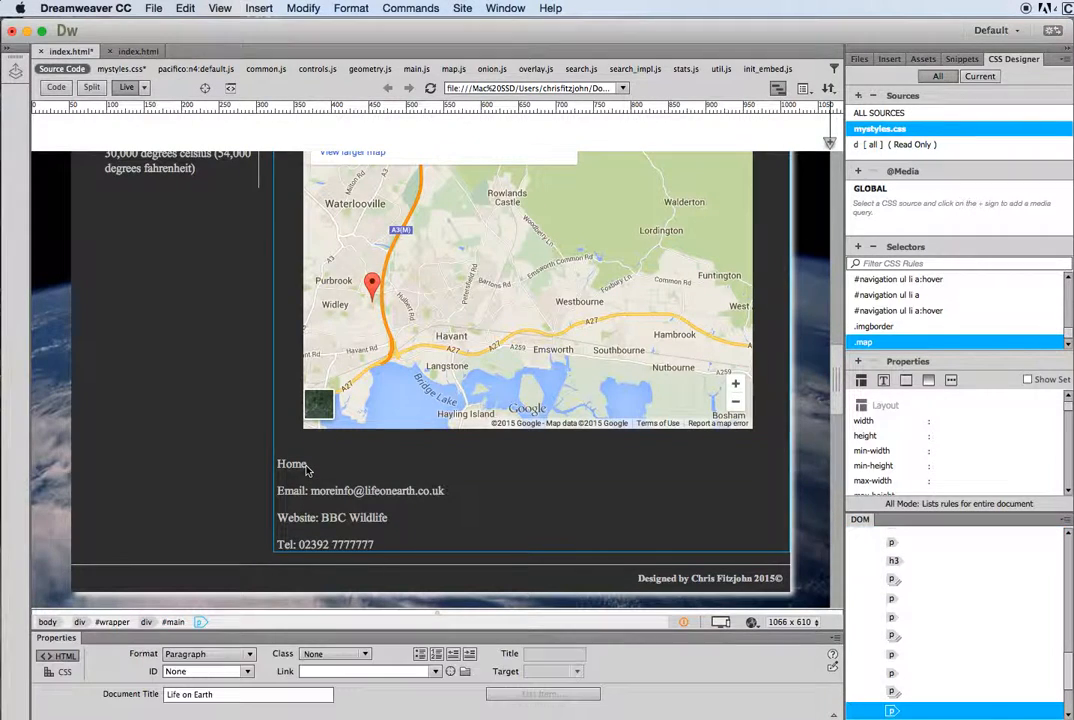
left_click_drag(307, 469, 279, 471)
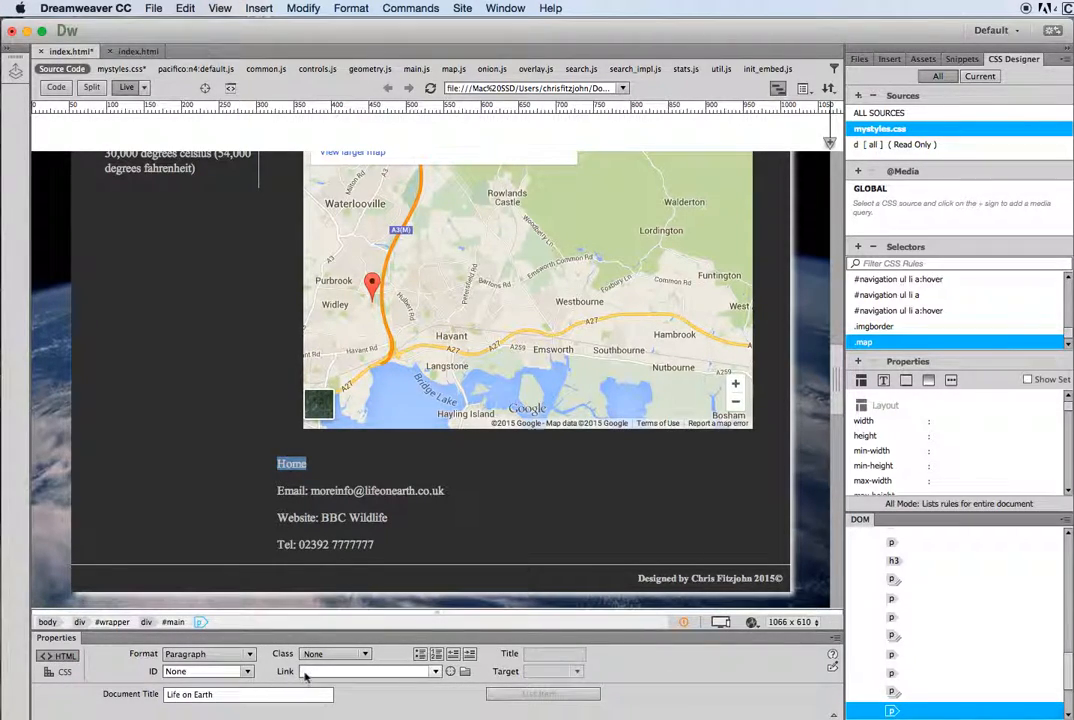
left_click(336, 672)
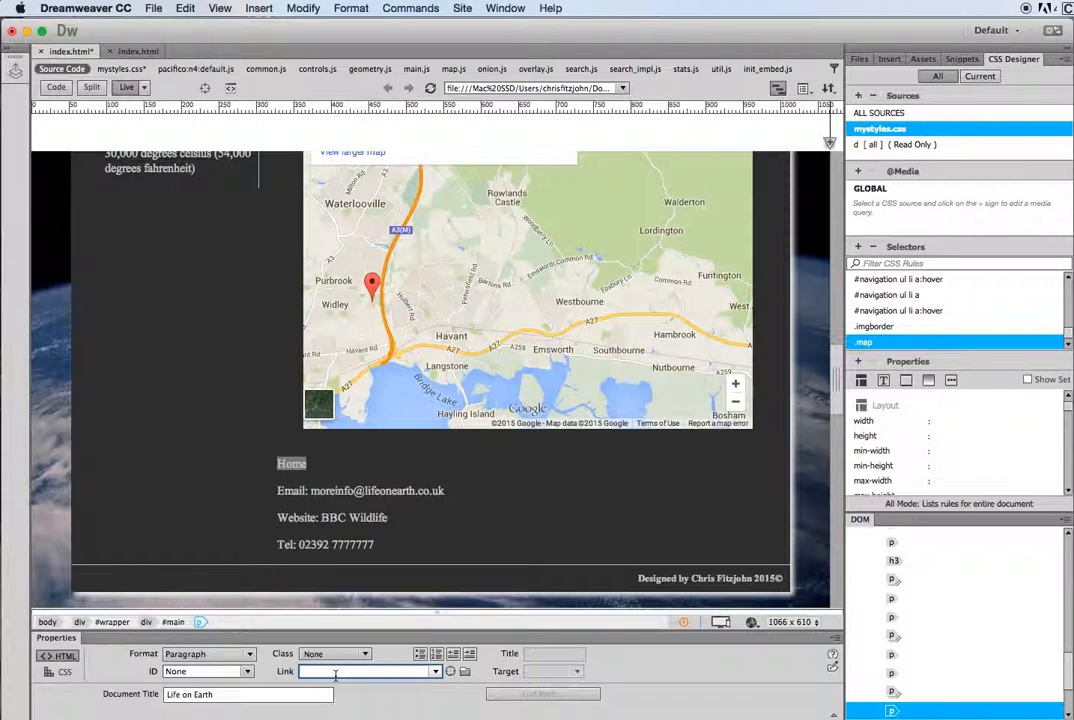
type("index.ht")
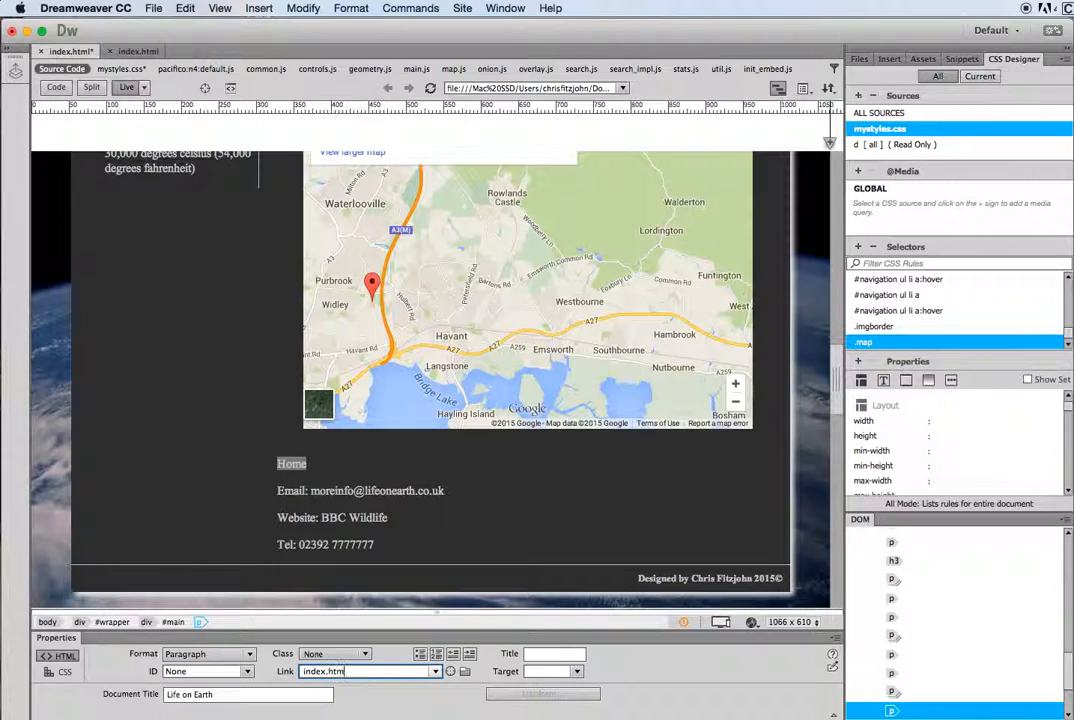
type("ml")
key("Return")
Step: Turn the contact e-mail address into a mailto: link to that address, then select 'BBC Wildlife'
left_click(421, 540)
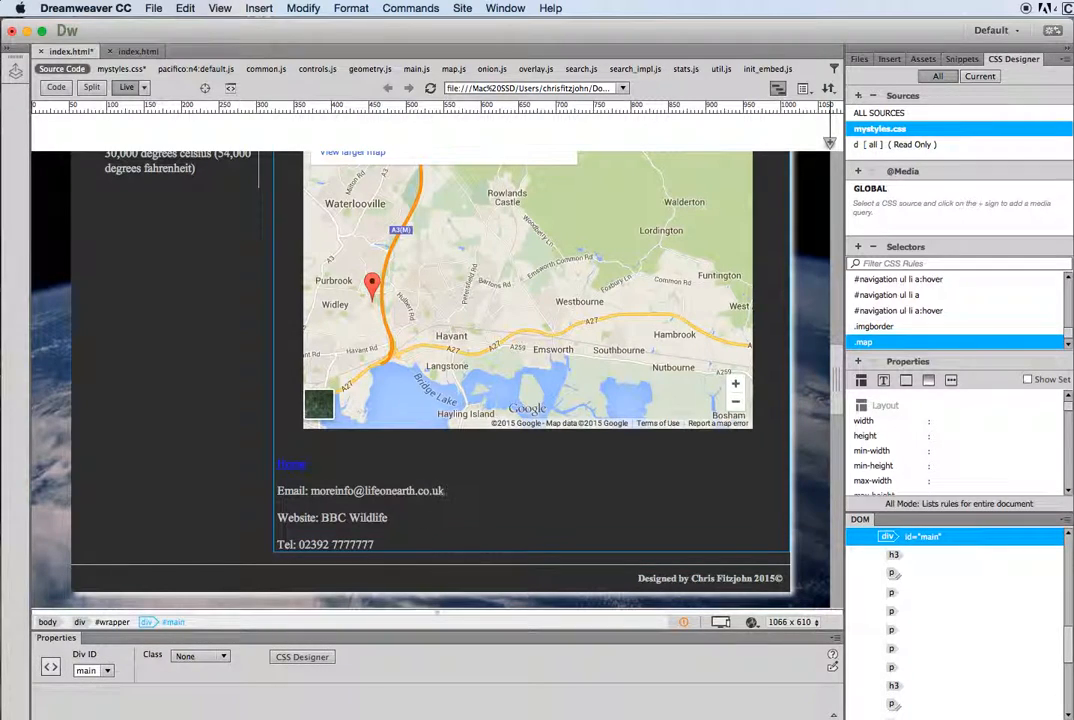
left_click(445, 492)
left_click_drag(445, 492, 310, 491)
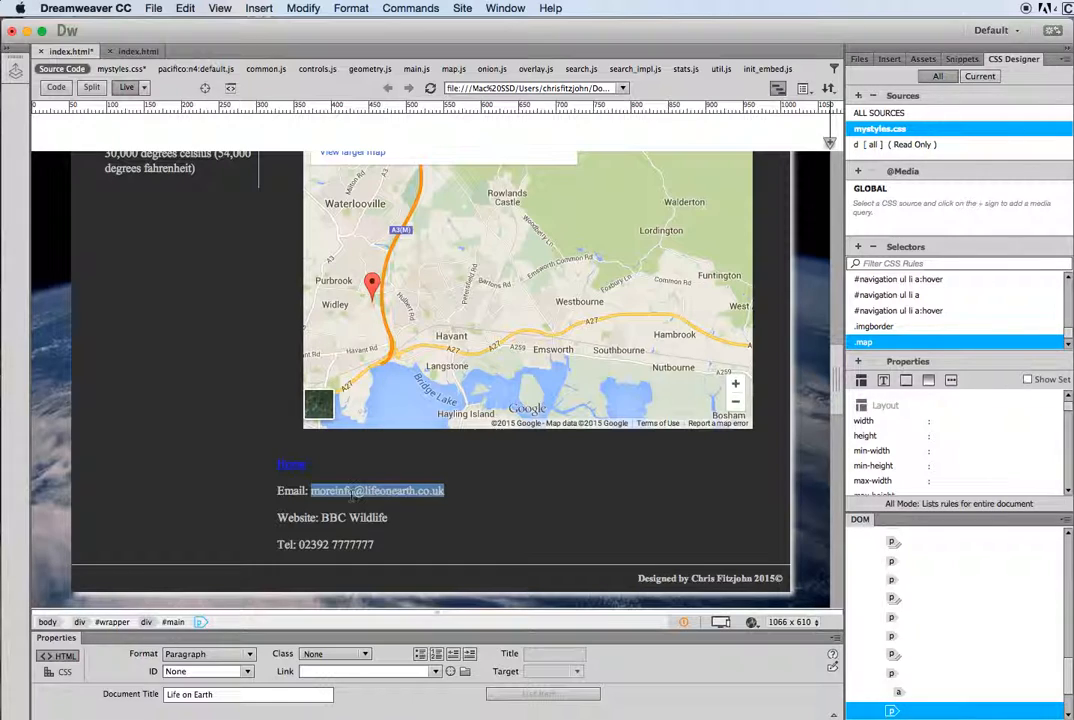
left_click(316, 673)
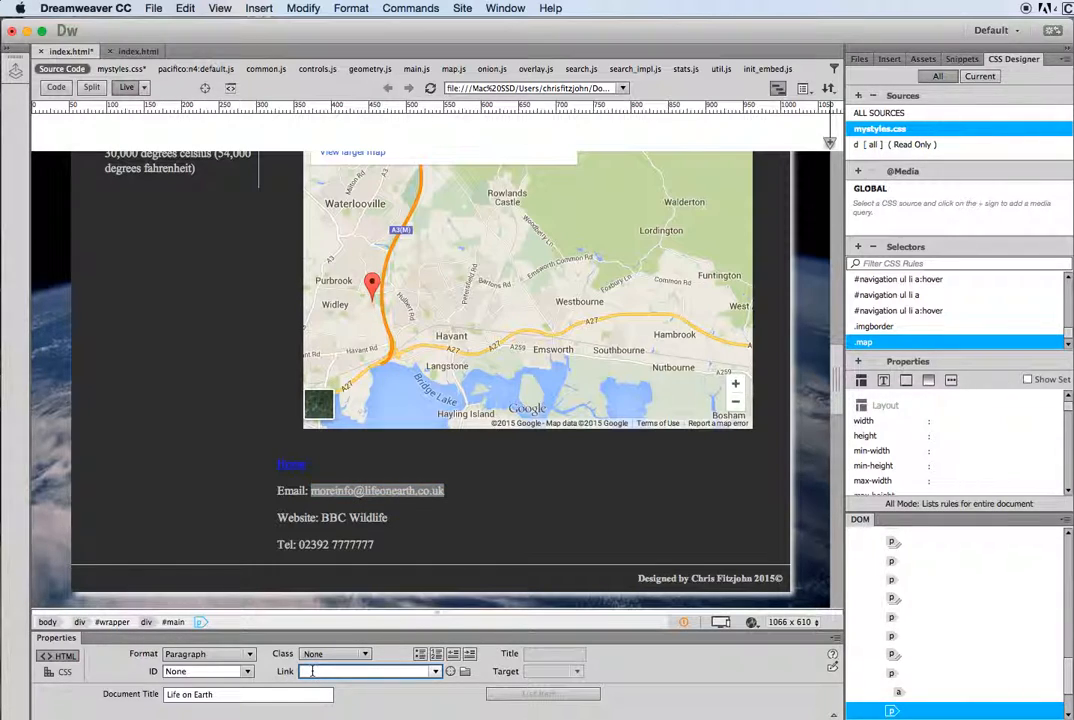
type("mailto")
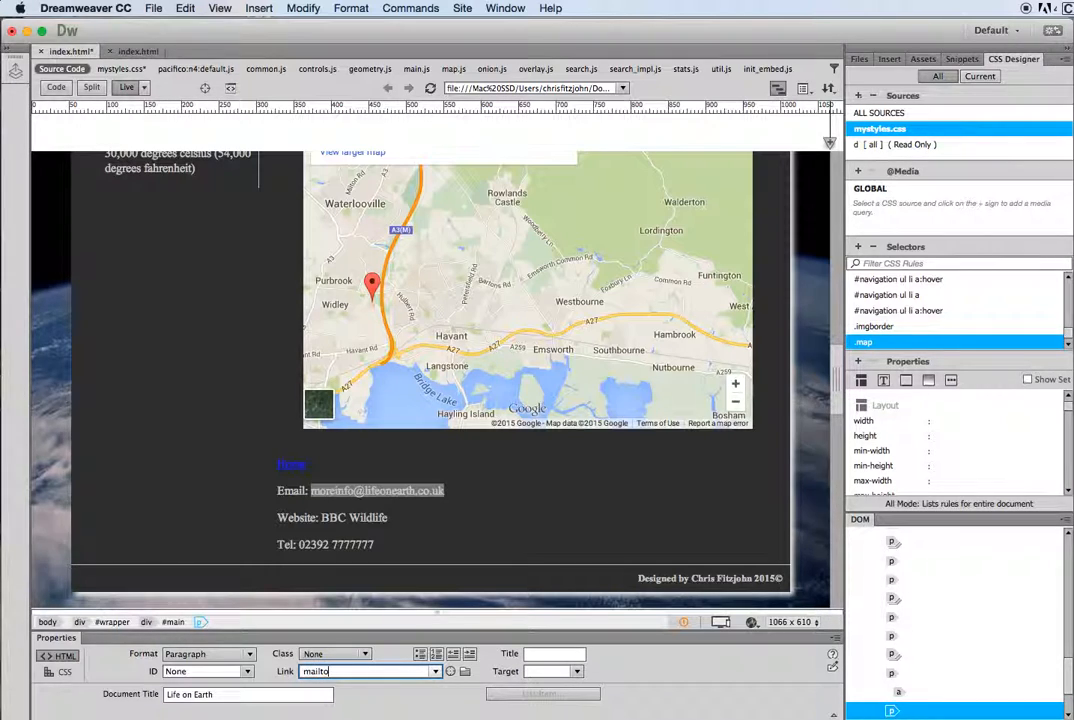
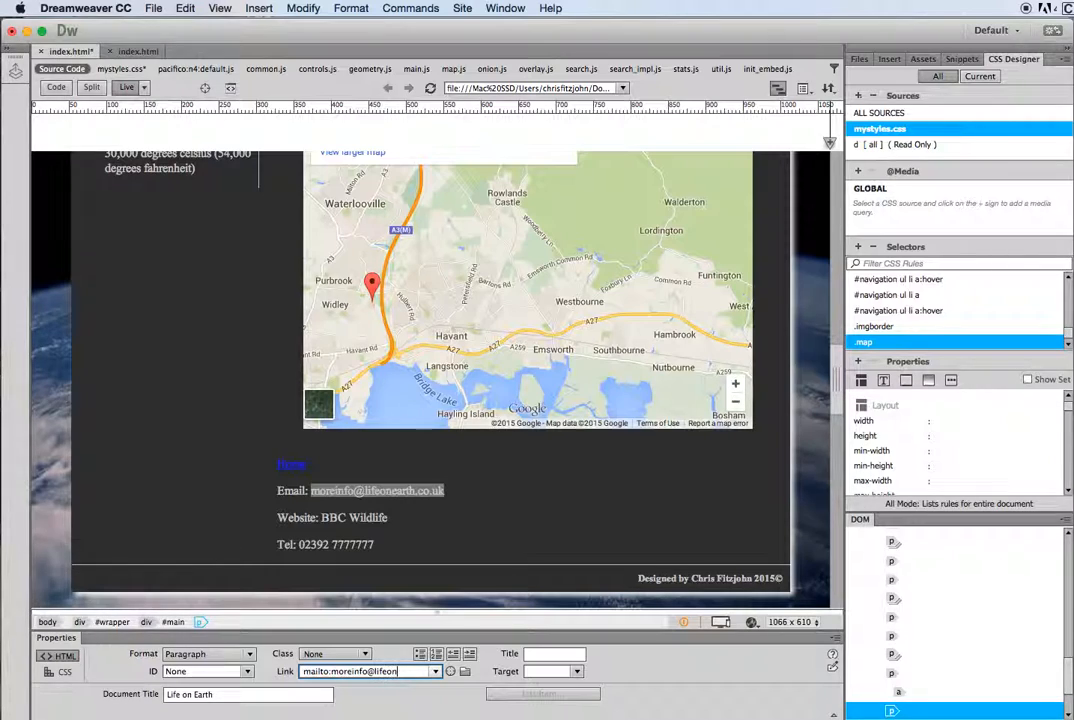
left_click_drag(373, 518, 321, 518)
left_click(322, 672)
type("htt")
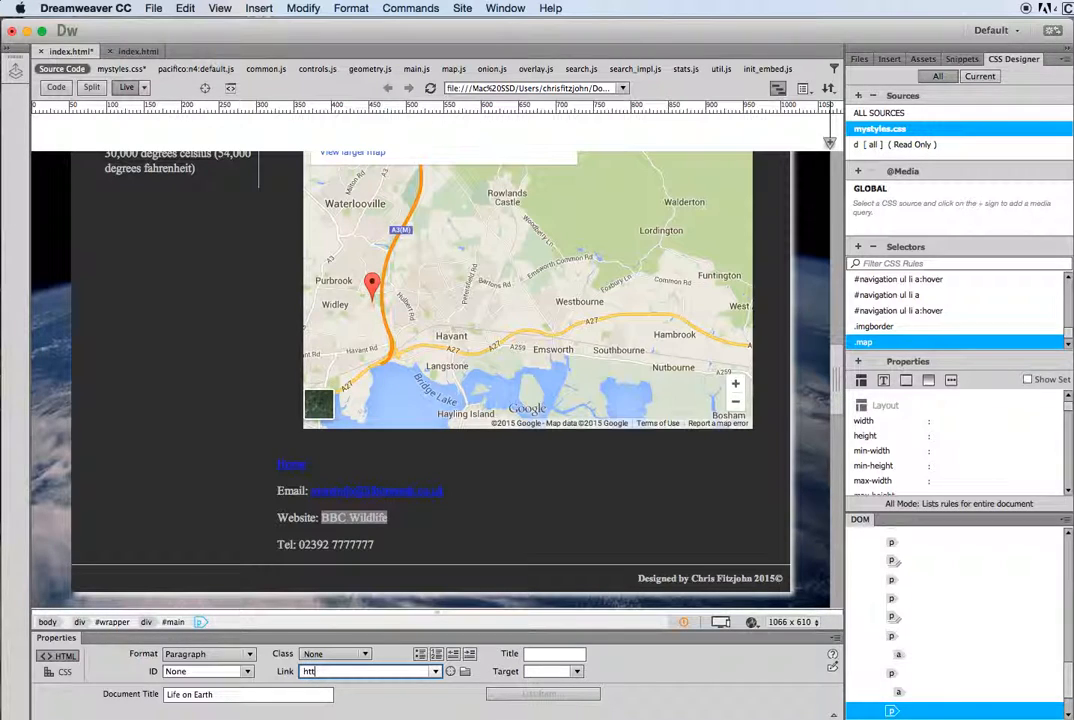
type("p://www.bbc.co.uk")
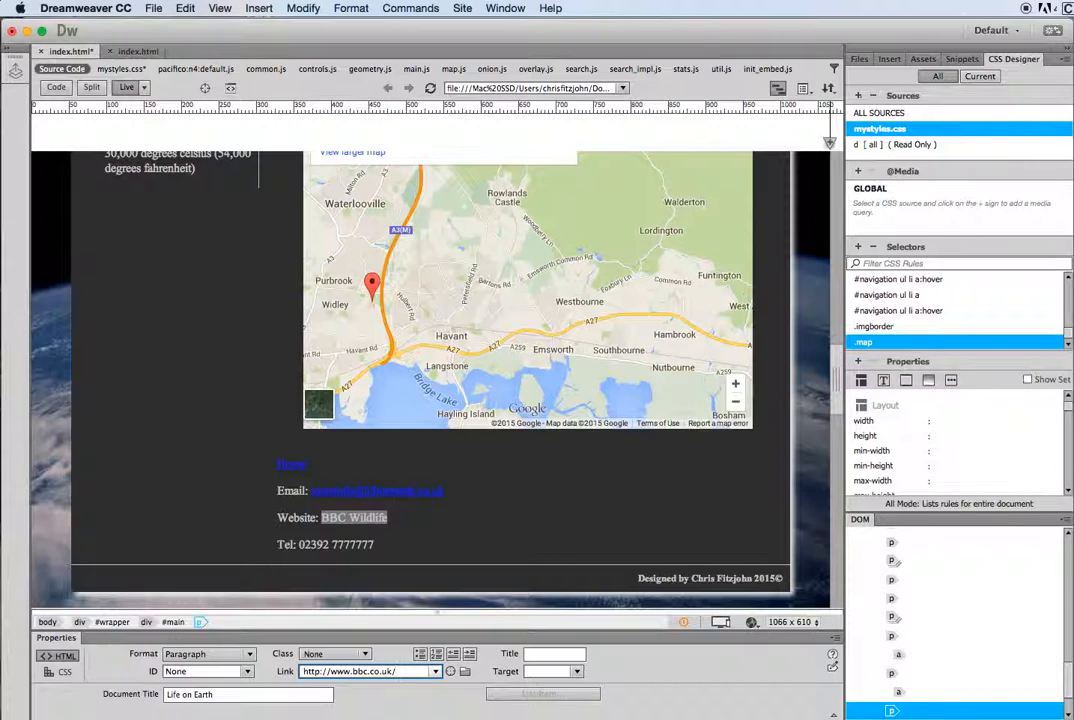
type("/wildlife")
left_click(361, 545)
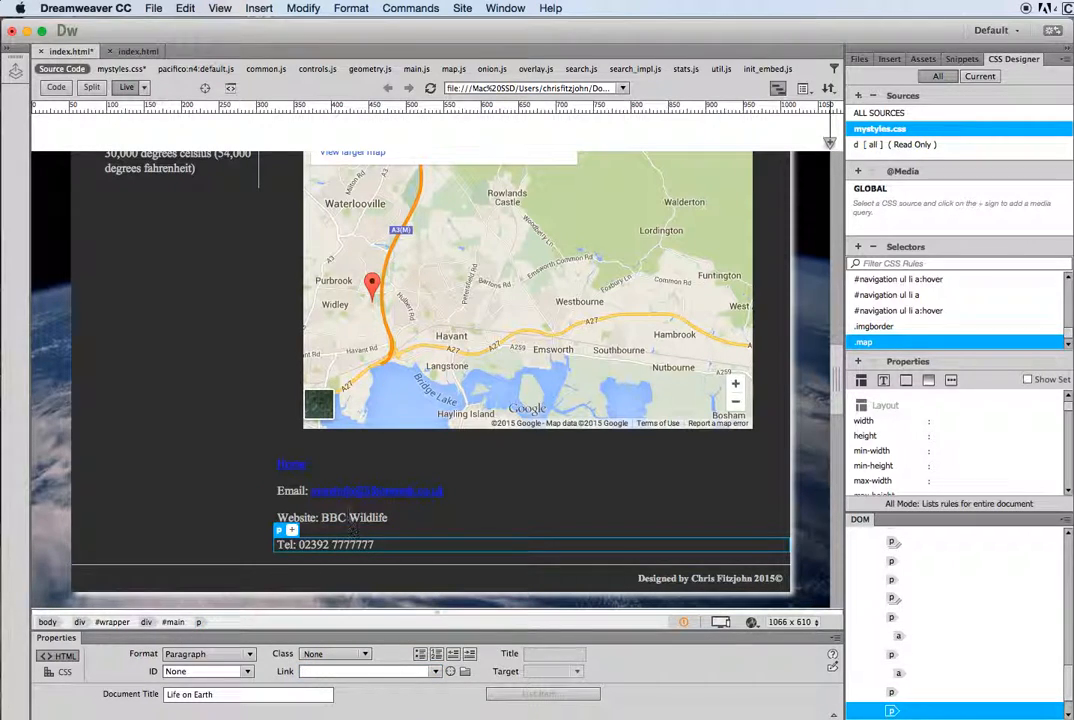
left_click(370, 518)
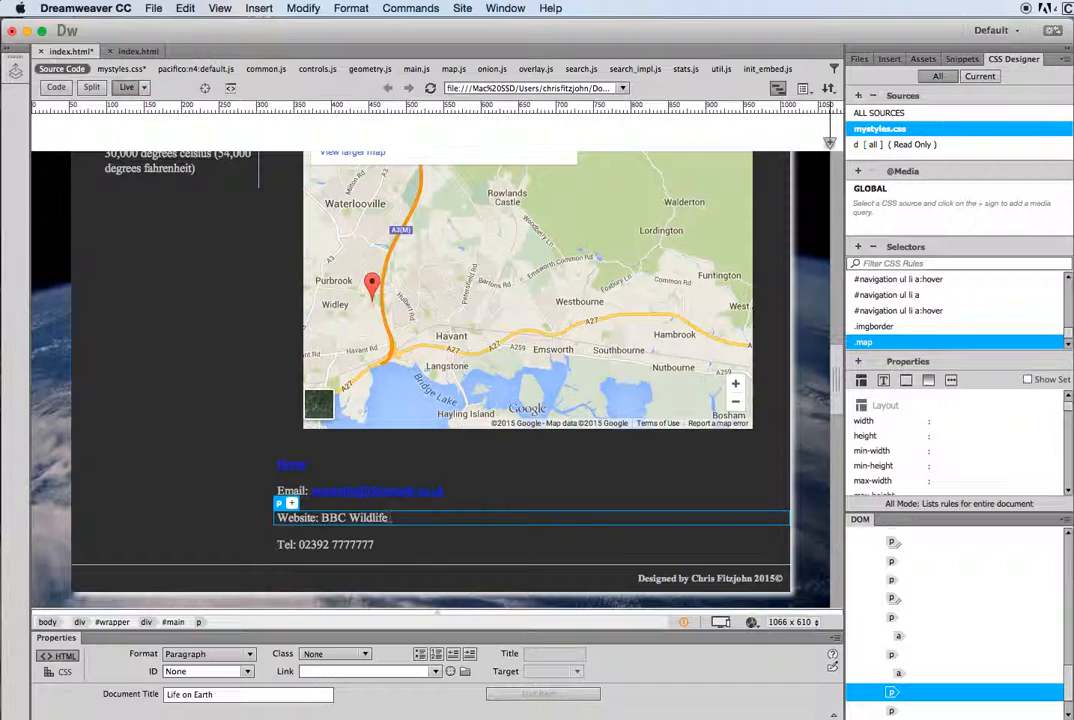
left_click_drag(388, 518, 320, 519)
left_click(391, 520)
left_click_drag(388, 519, 323, 519)
left_click(316, 673)
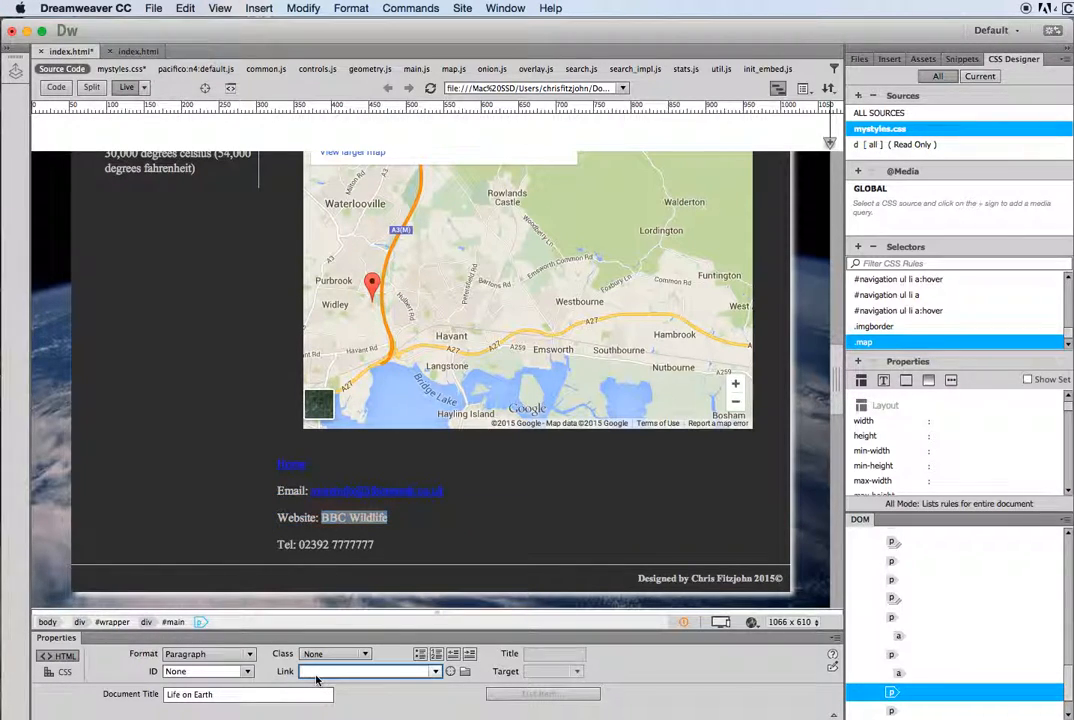
type("http")
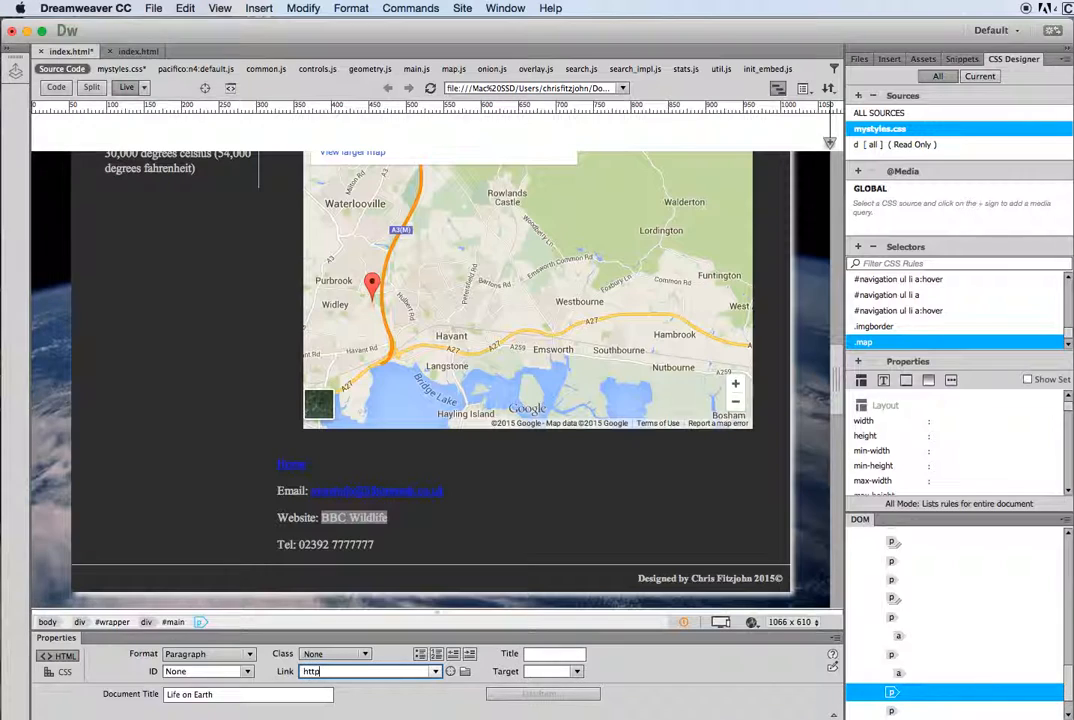
type("://wwww.bbc.co.uk")
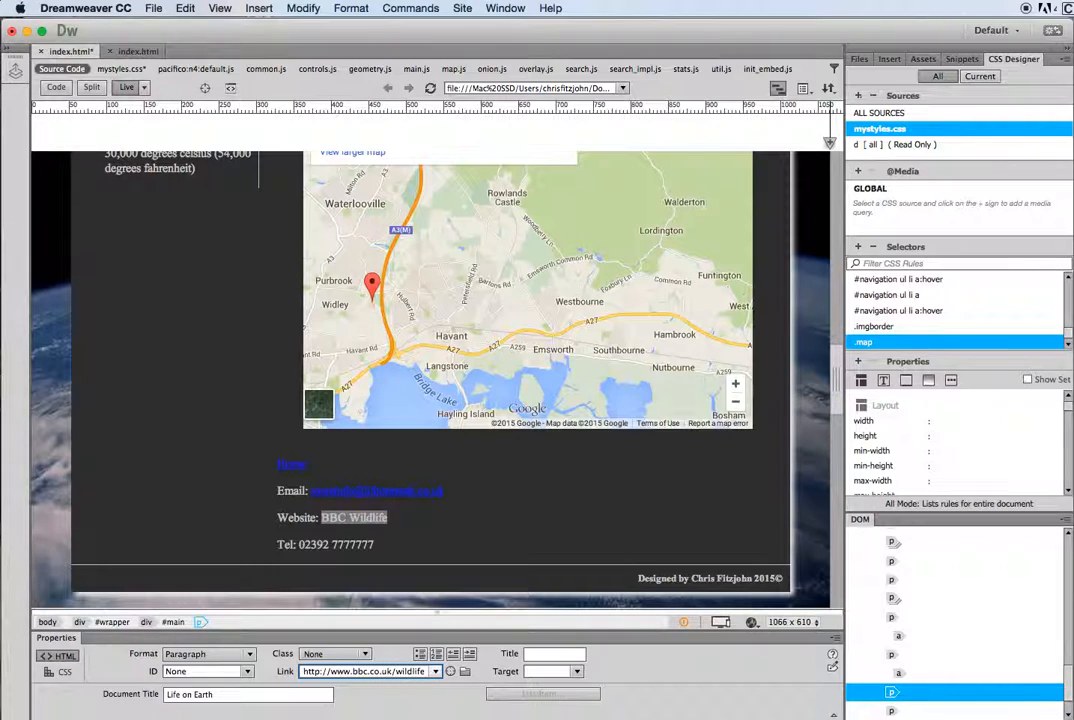
type("/wildlife")
key("Return")
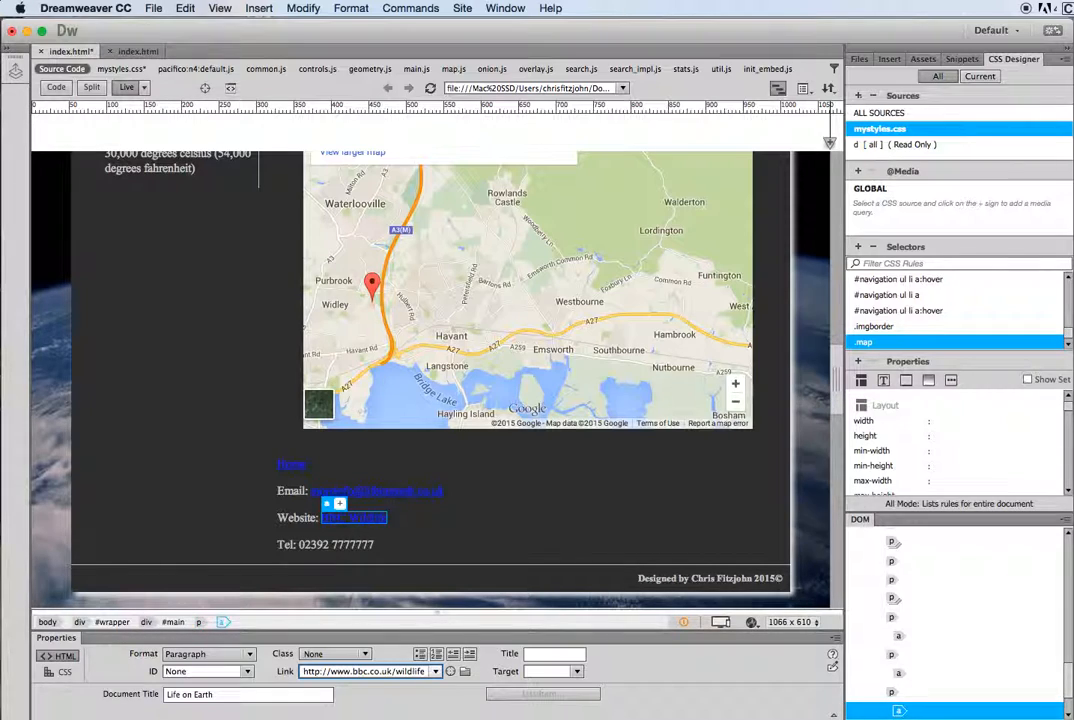
left_click(376, 546)
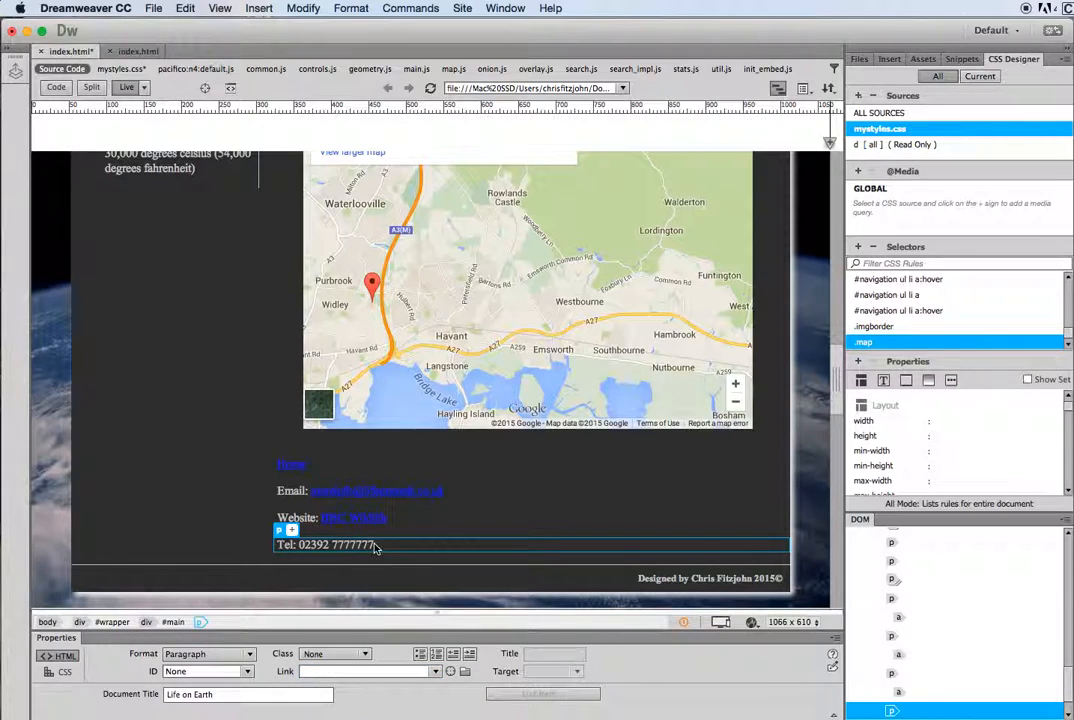
Step: Link the Tel line's phone number with a tel: link to that number, then deselect it
left_click_drag(376, 545, 299, 545)
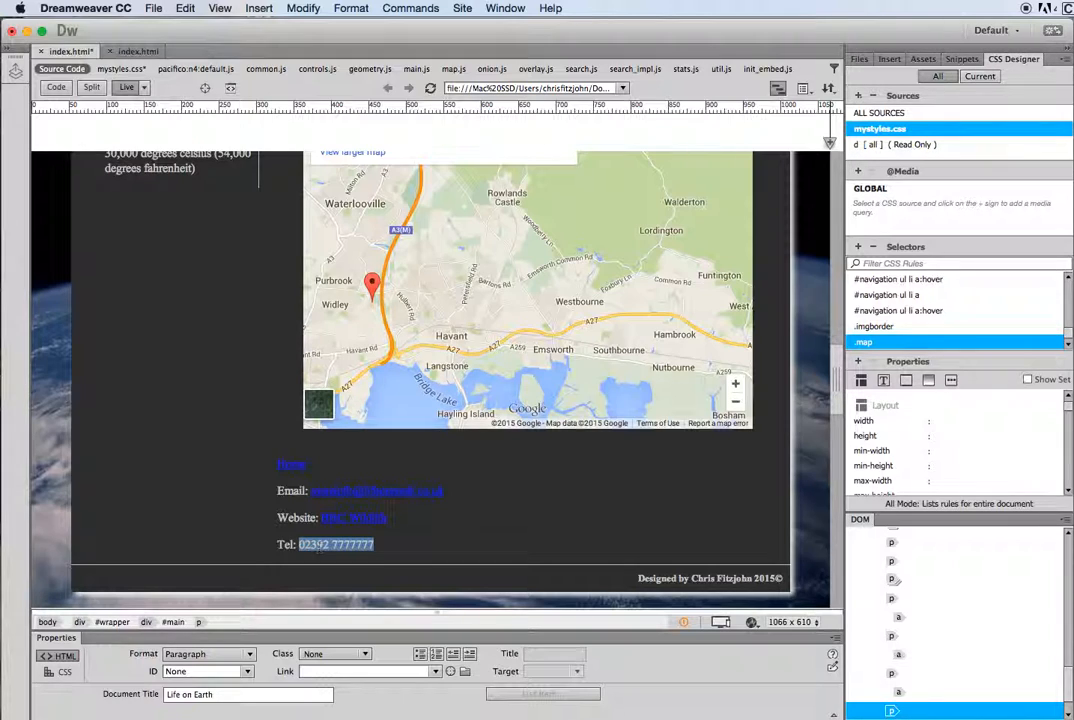
left_click(313, 672)
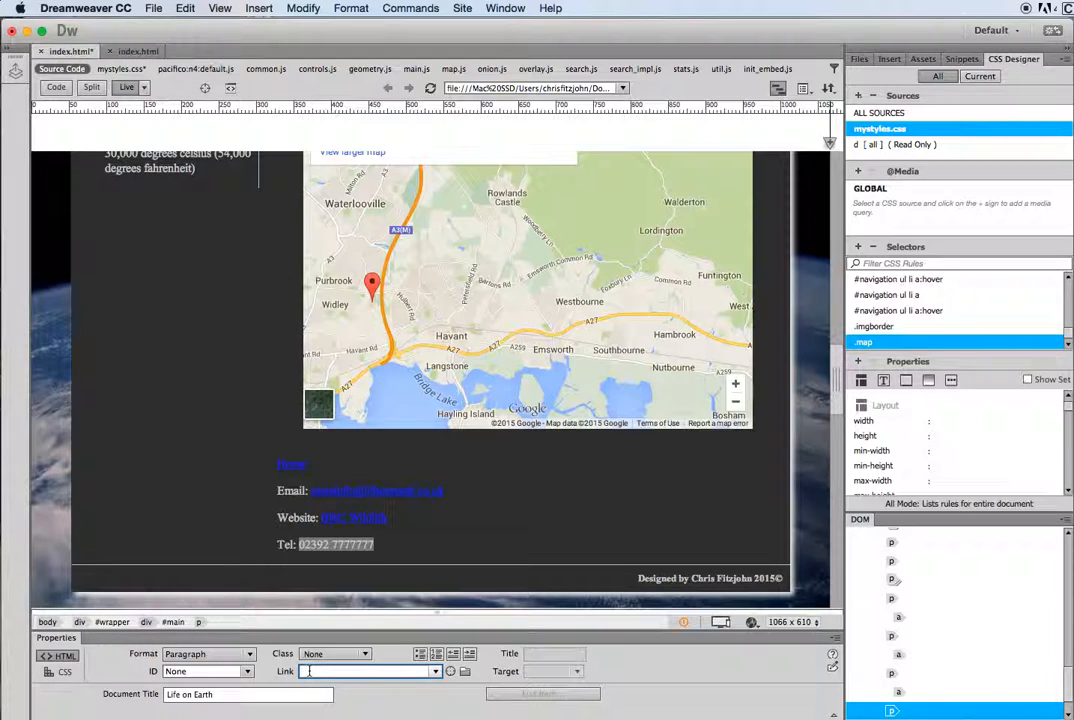
type("tel:")
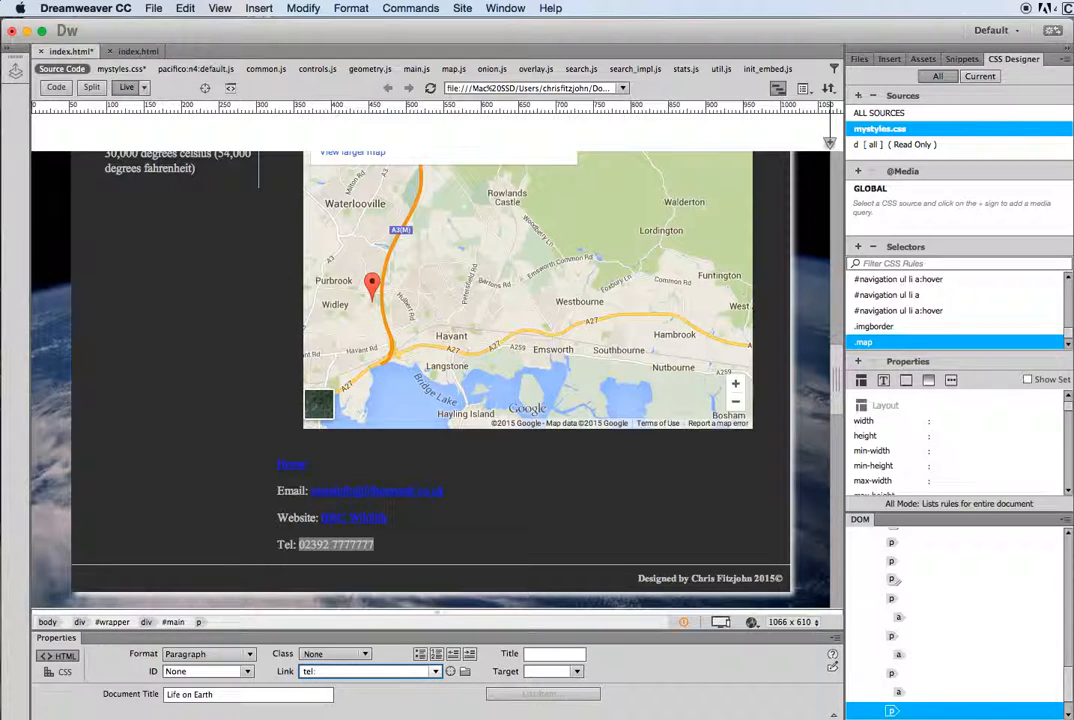
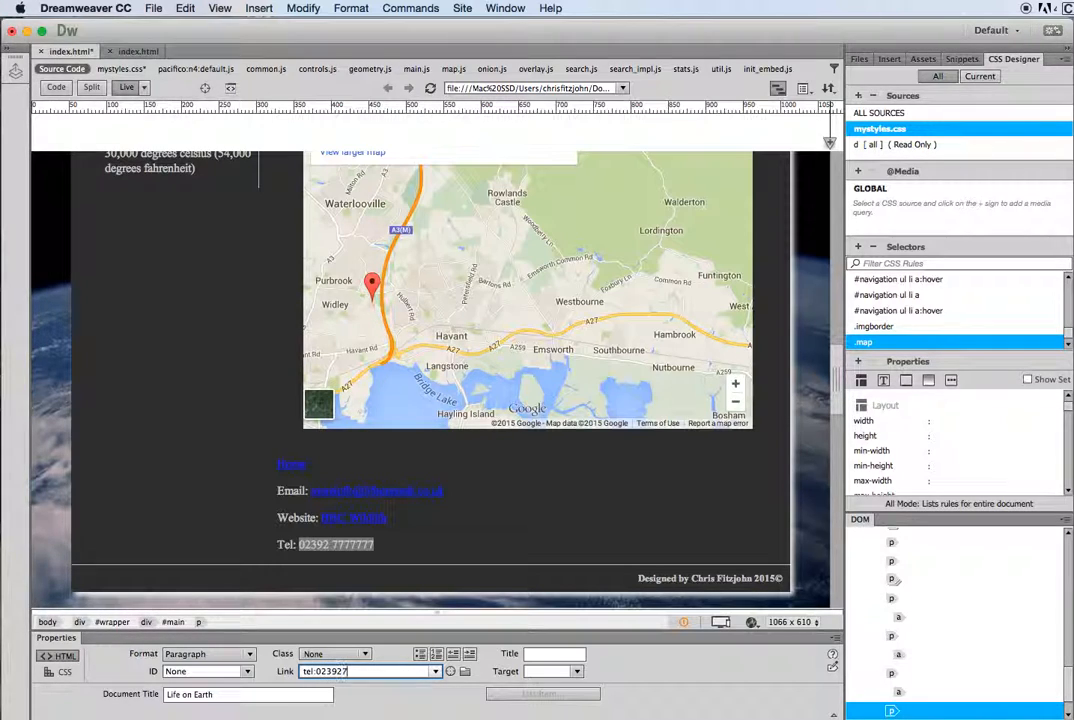
left_click(425, 535)
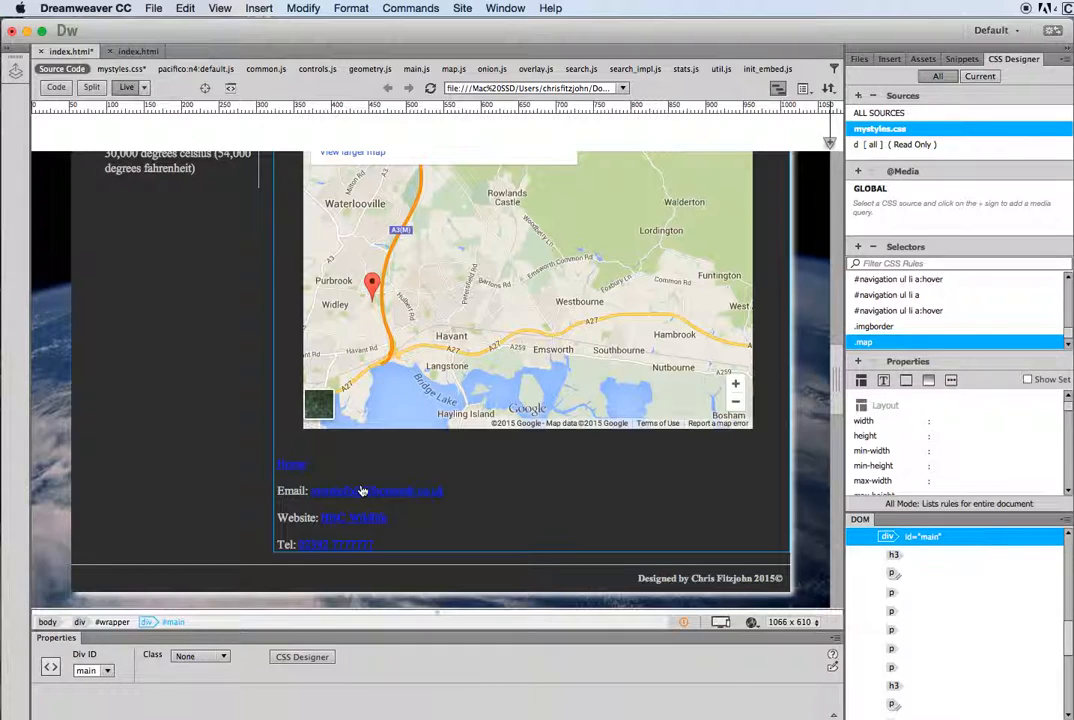
Step: Switch the document to Design view and open Page Properties from the Email paragraph
left_click(144, 88)
left_click(160, 117)
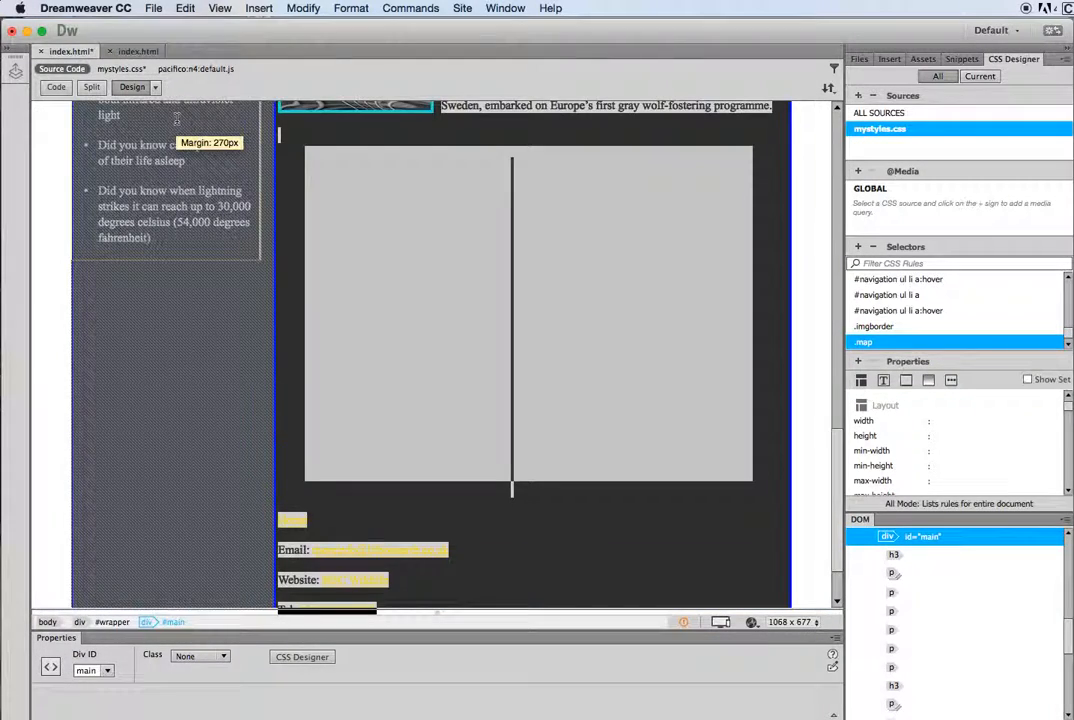
left_click(519, 567)
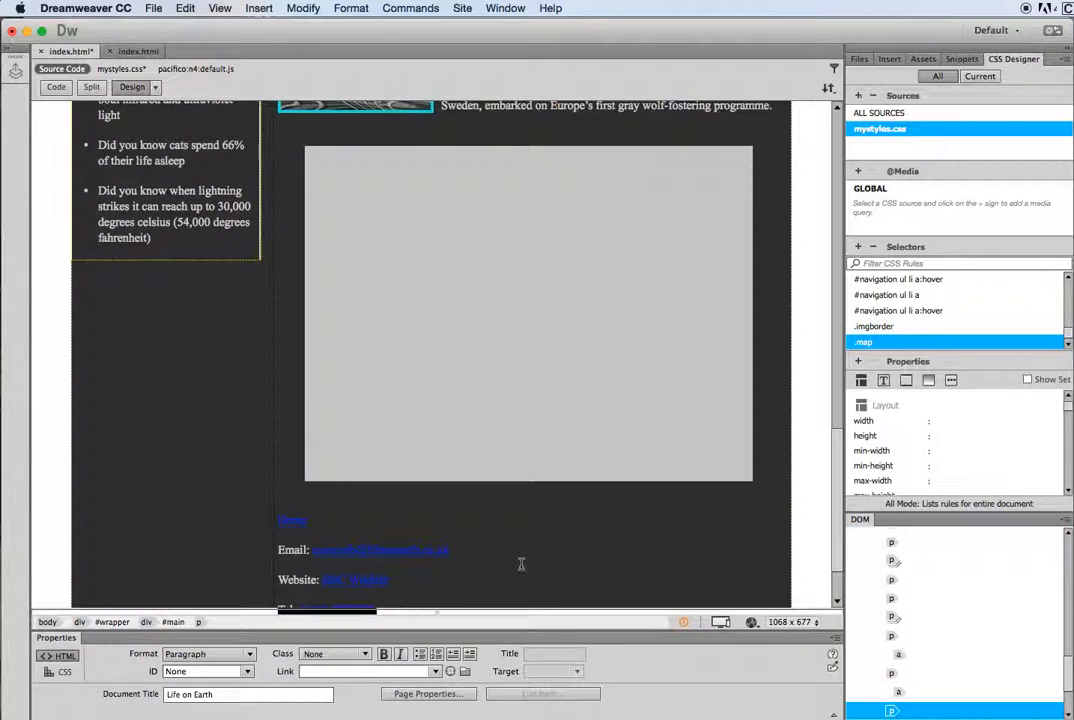
left_click(430, 694)
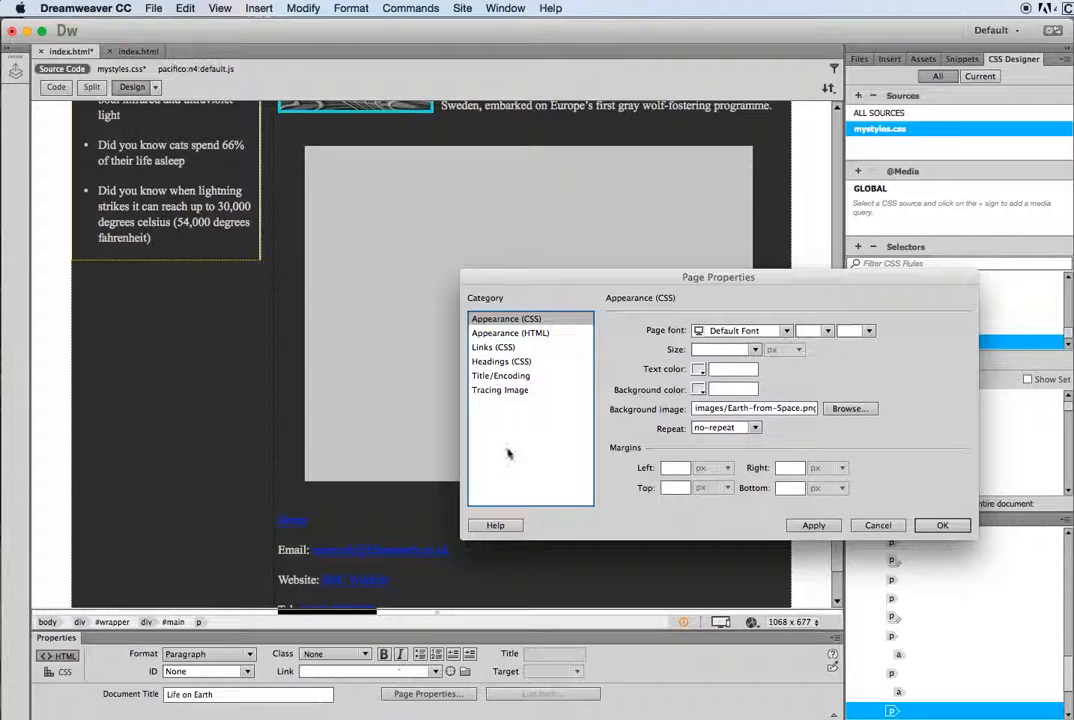
Step: In Links (CSS), set link and visited colours to #CCCCCC and rollover to cyan #14E0E0
left_click(496, 348)
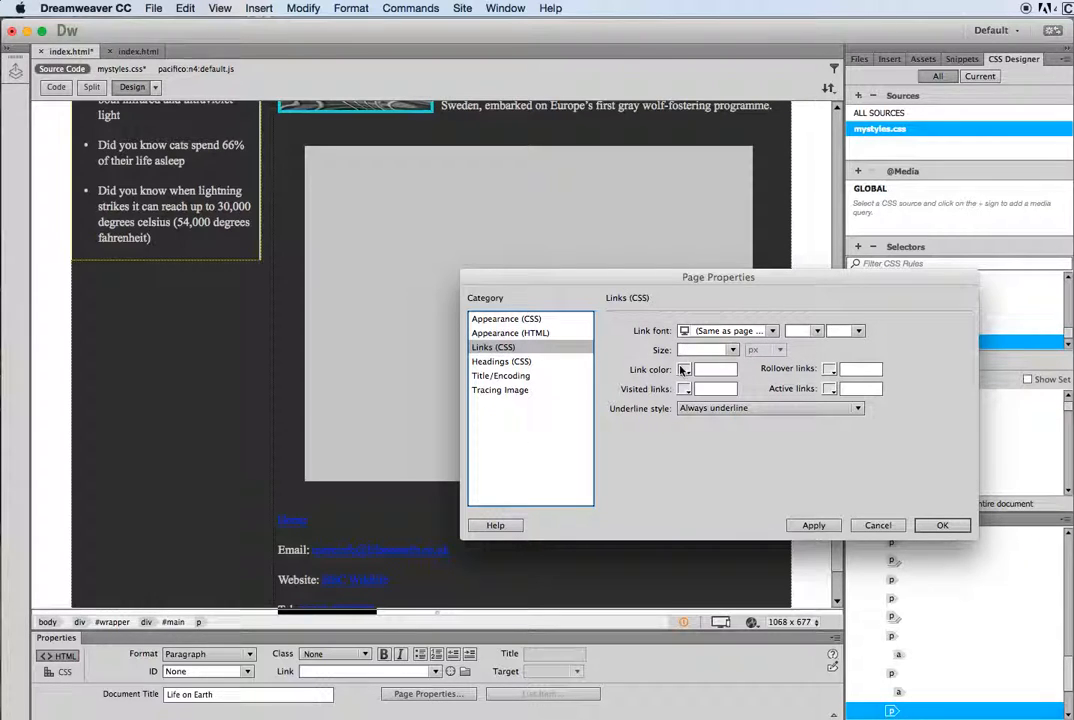
left_click(685, 369)
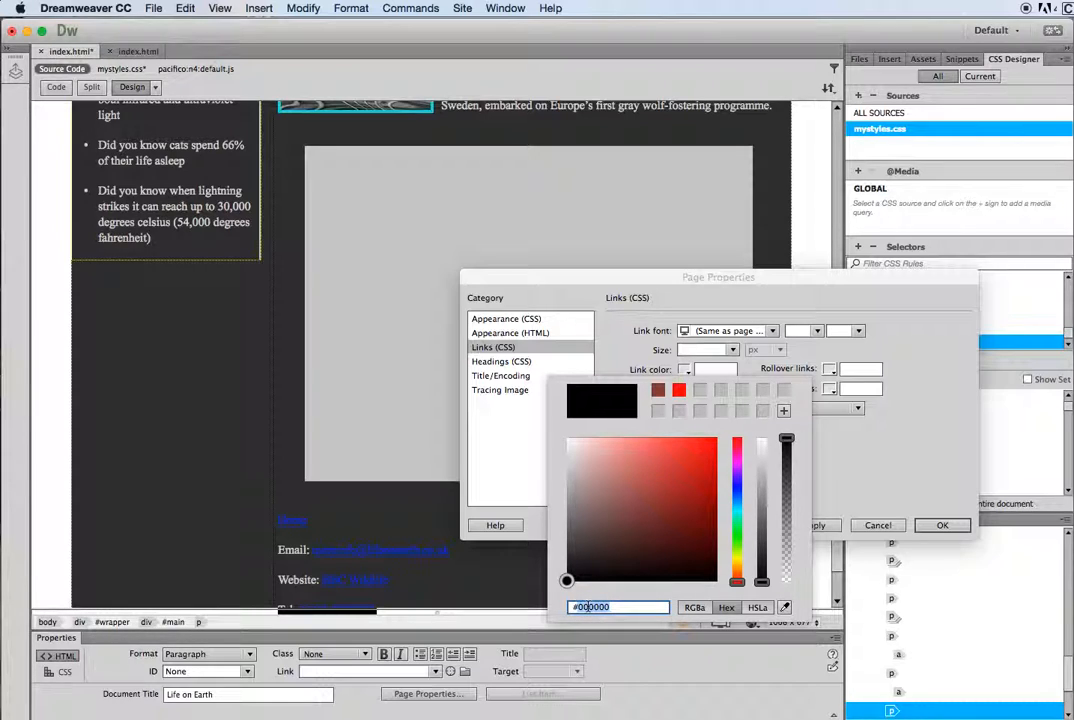
type("#cccccc")
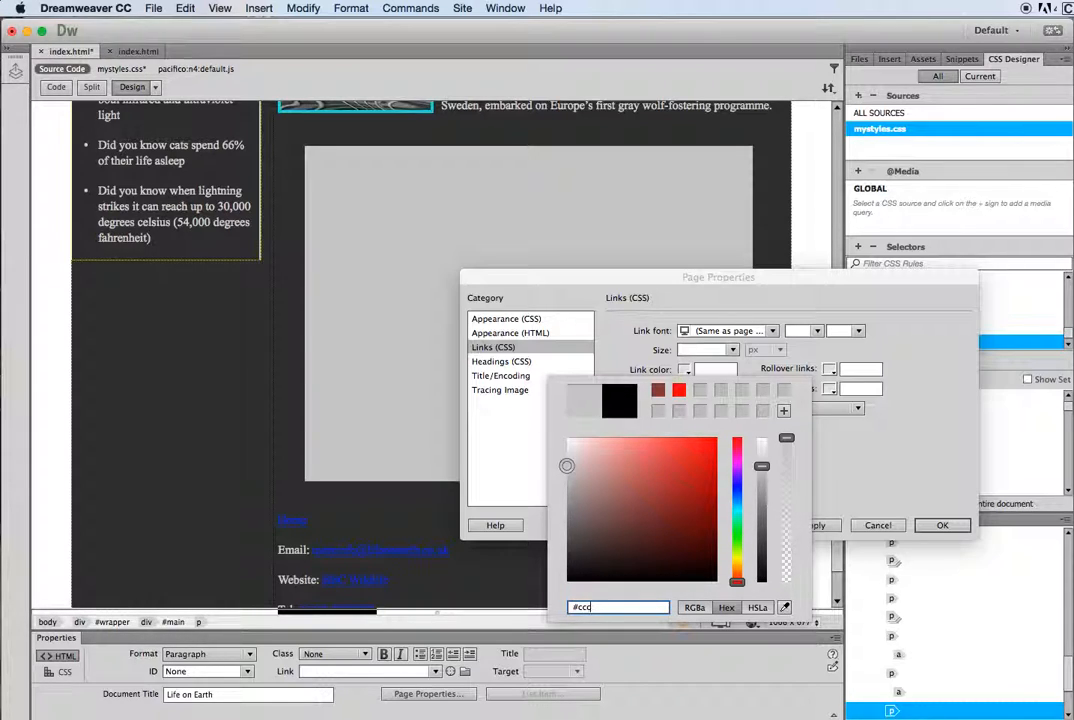
key("Return")
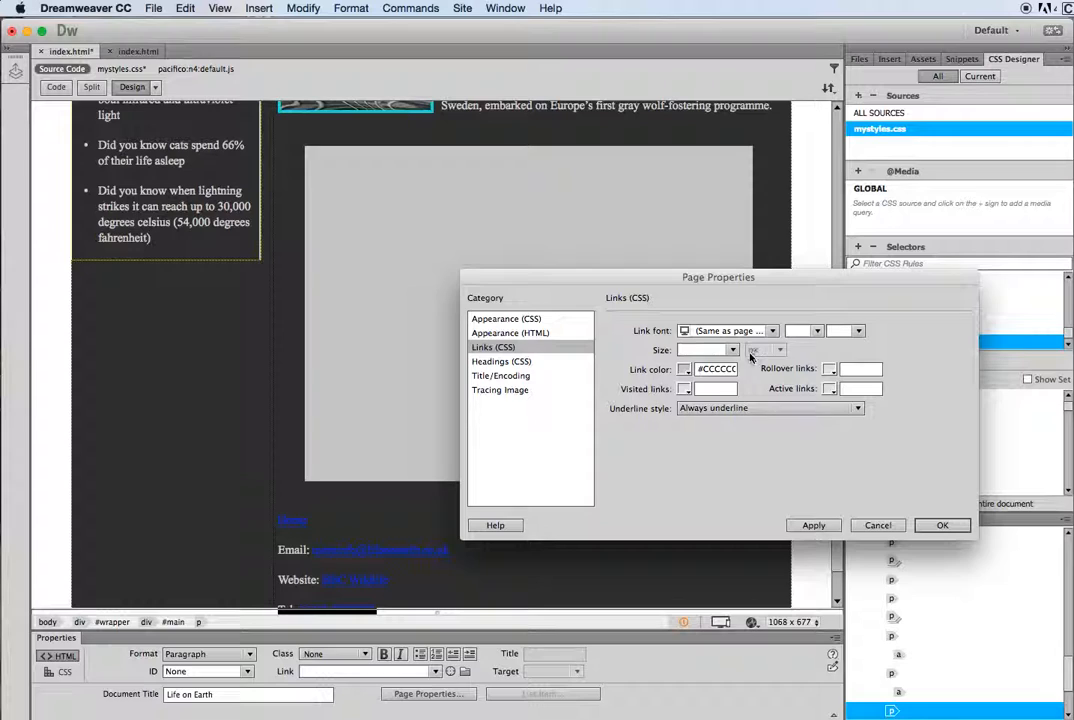
left_click(830, 370)
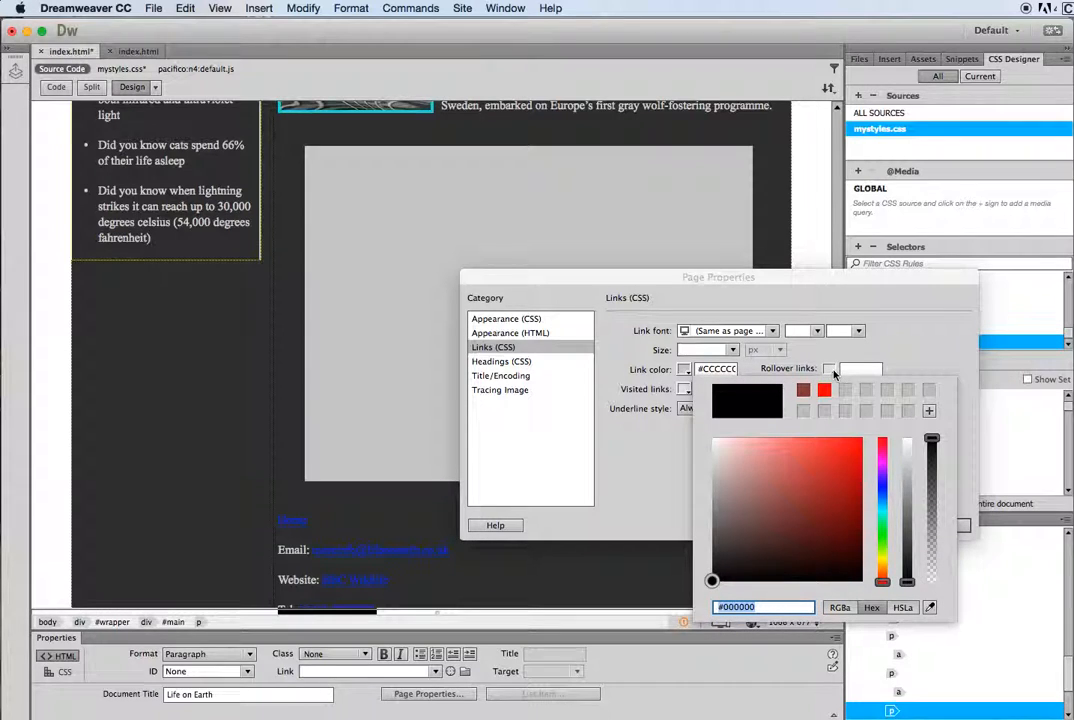
left_click(882, 510)
left_click_drag(832, 488, 847, 456)
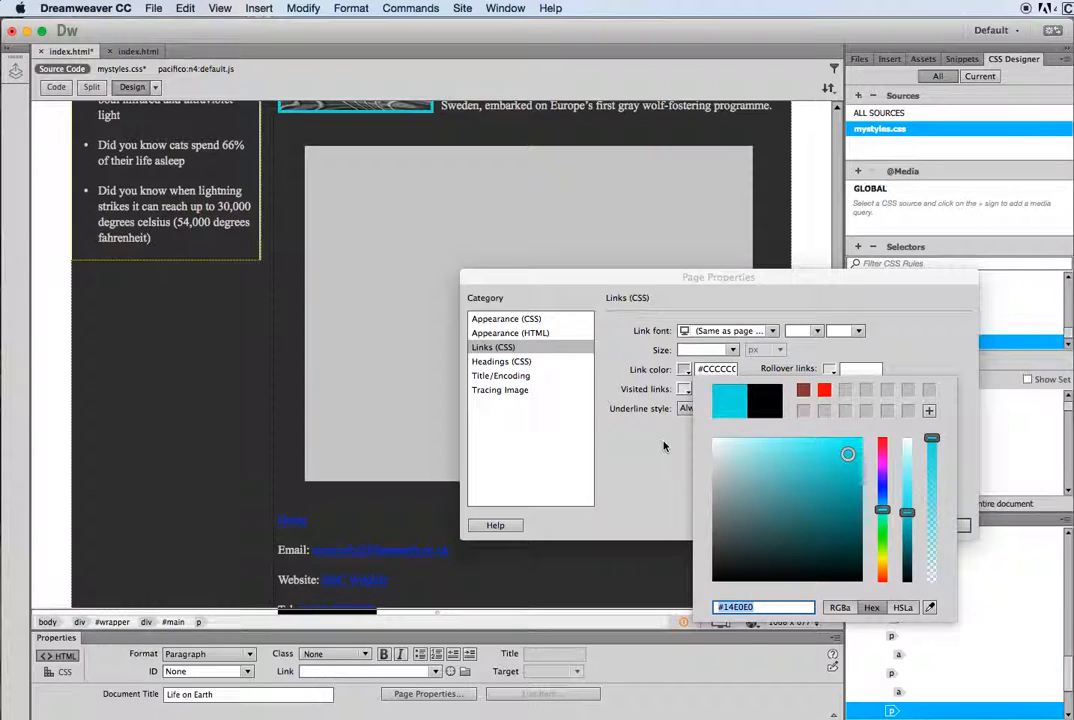
left_click(663, 447)
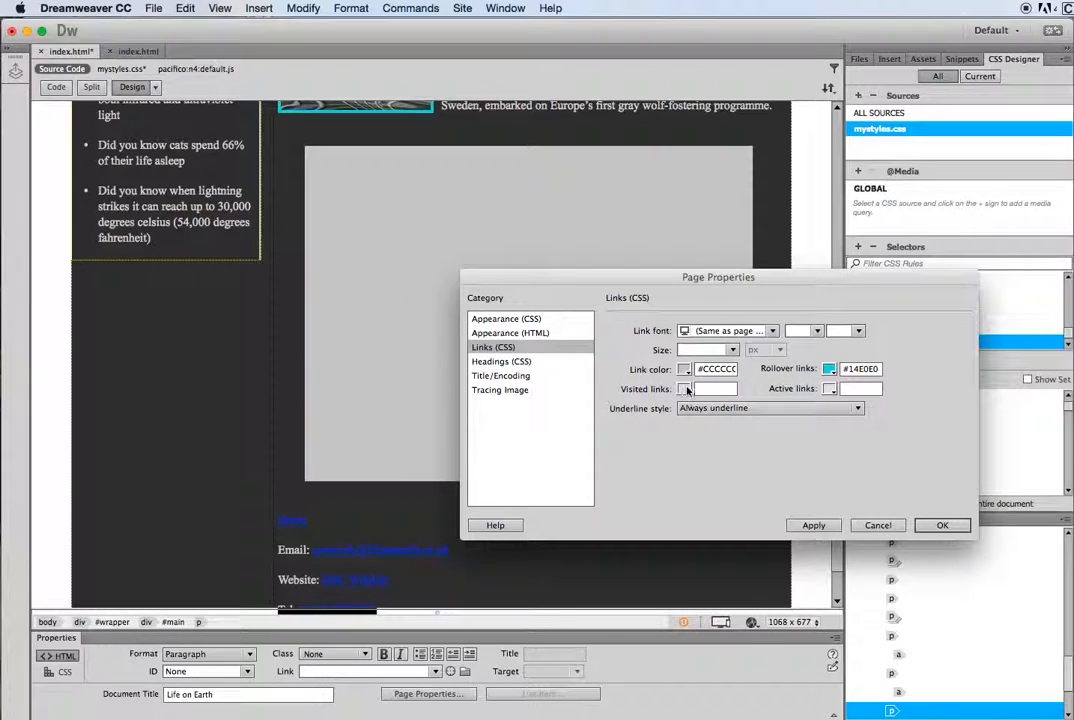
left_click(685, 390)
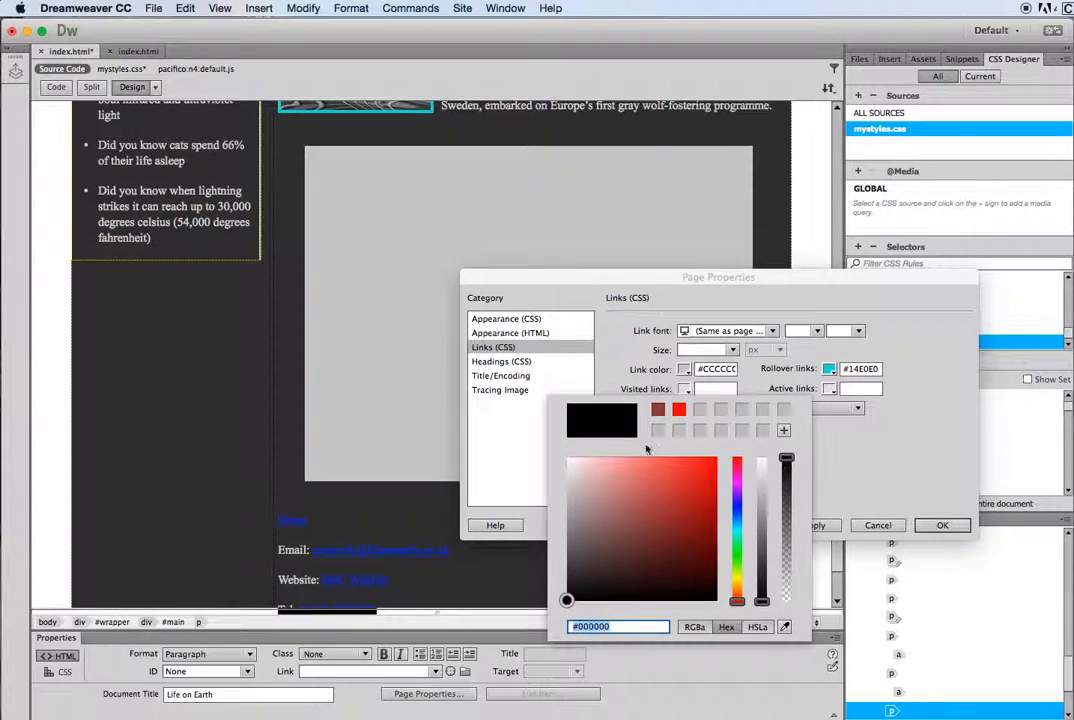
type("#ccc")
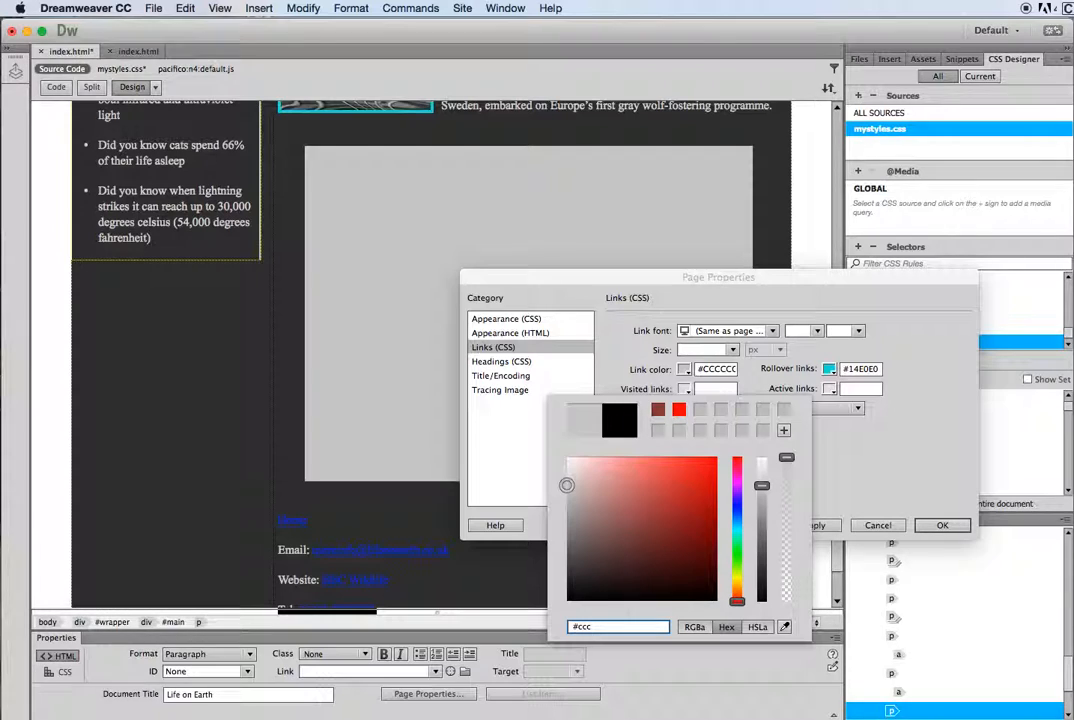
key("Return")
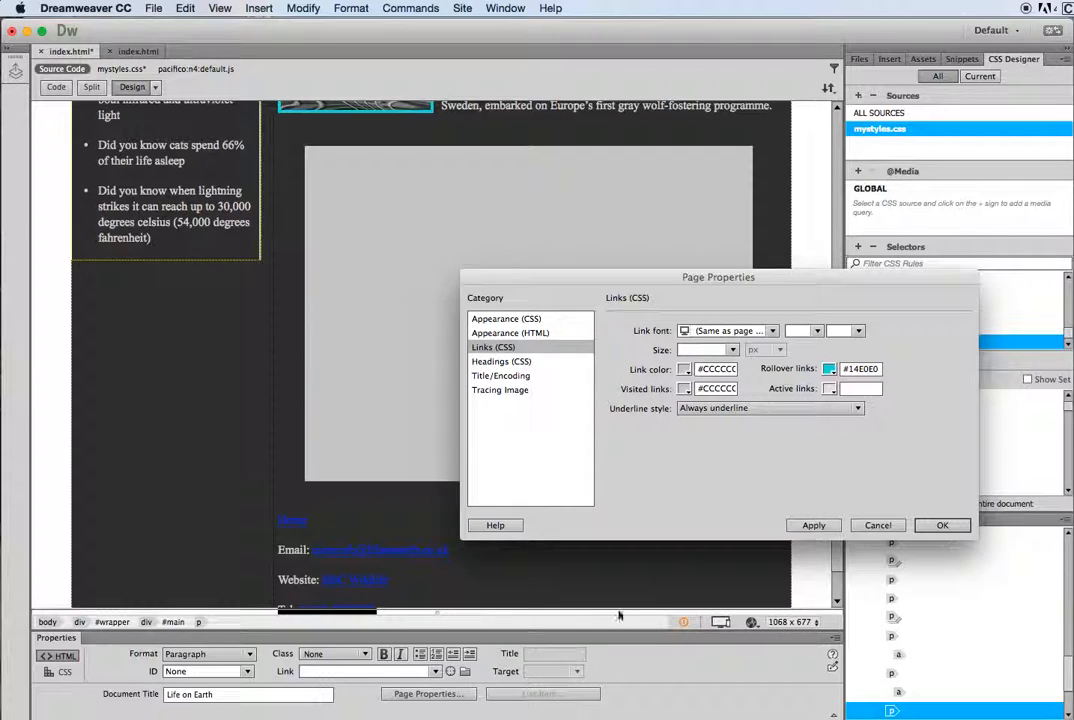
Step: Set links to show underline only on rollover and apply the styles
left_click(858, 408)
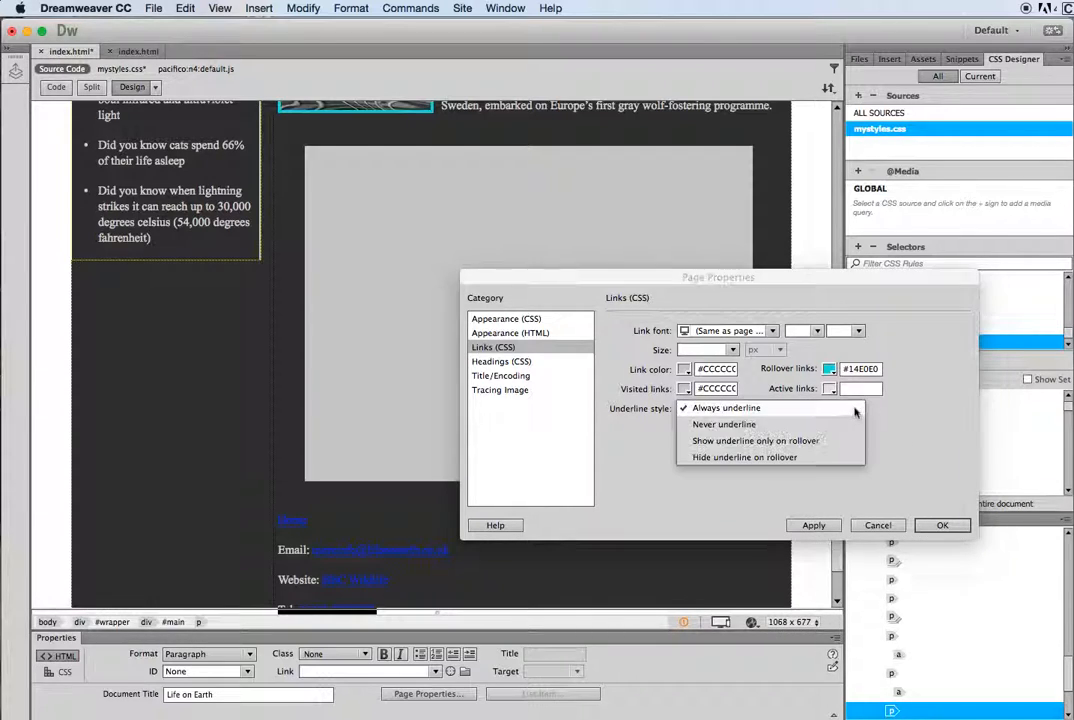
left_click(768, 446)
left_click(815, 527)
Step: Close Page Properties, save index.html with its dependent files, and preview in Safari
left_click(942, 525)
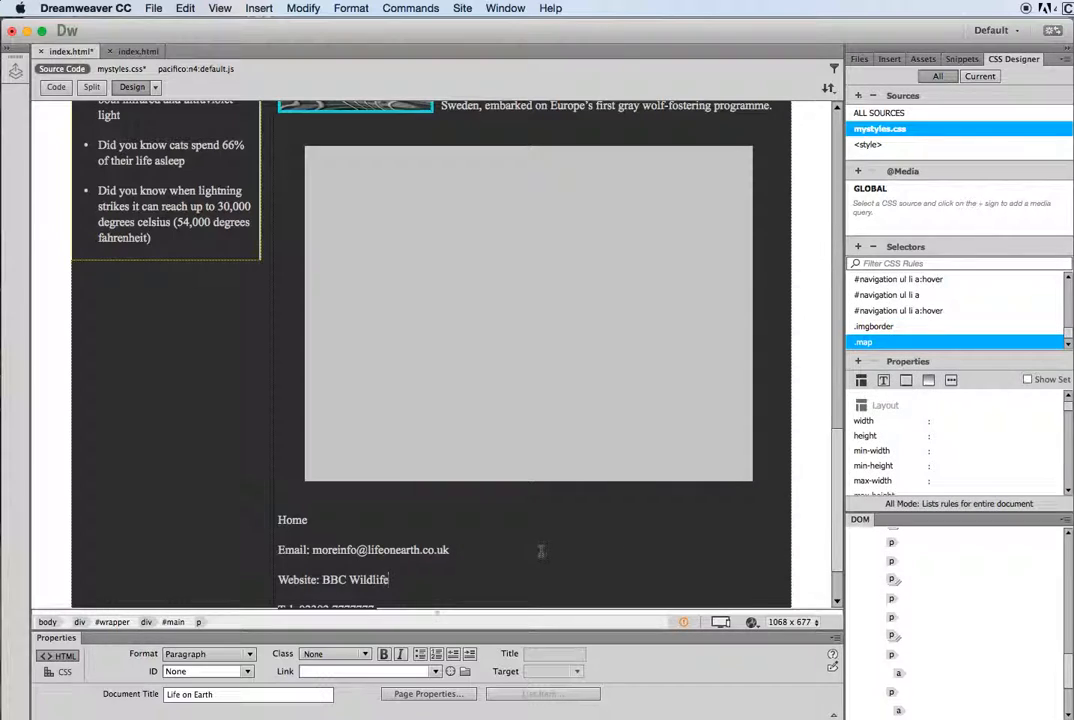
scroll(538, 551, "down", 3)
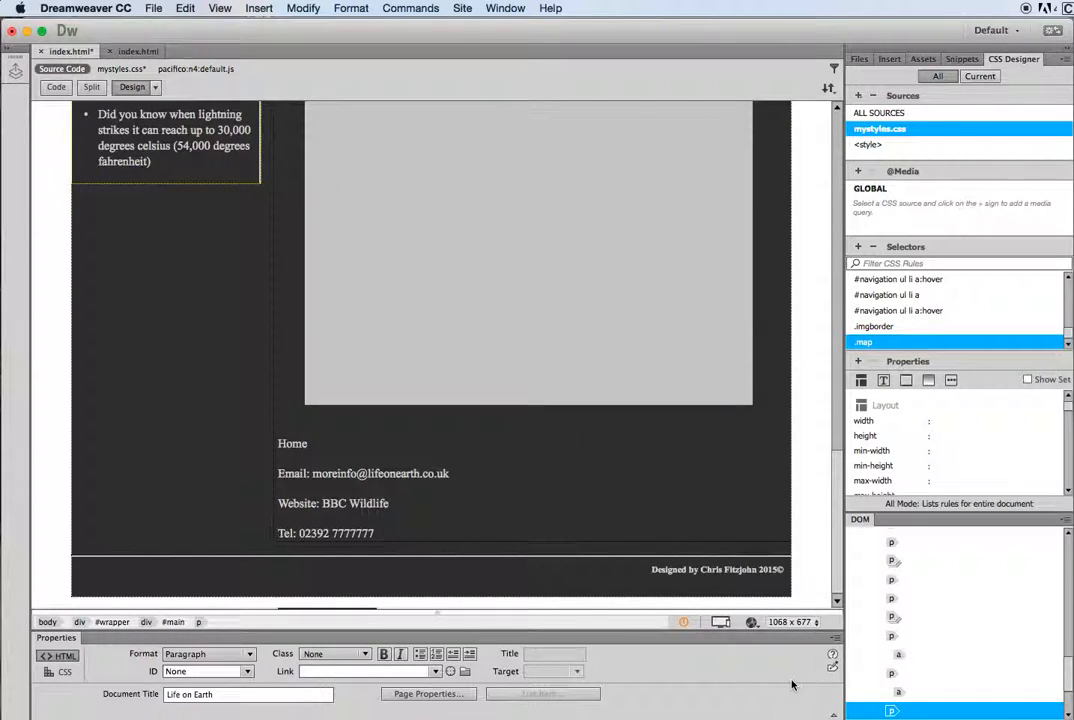
left_click(751, 622)
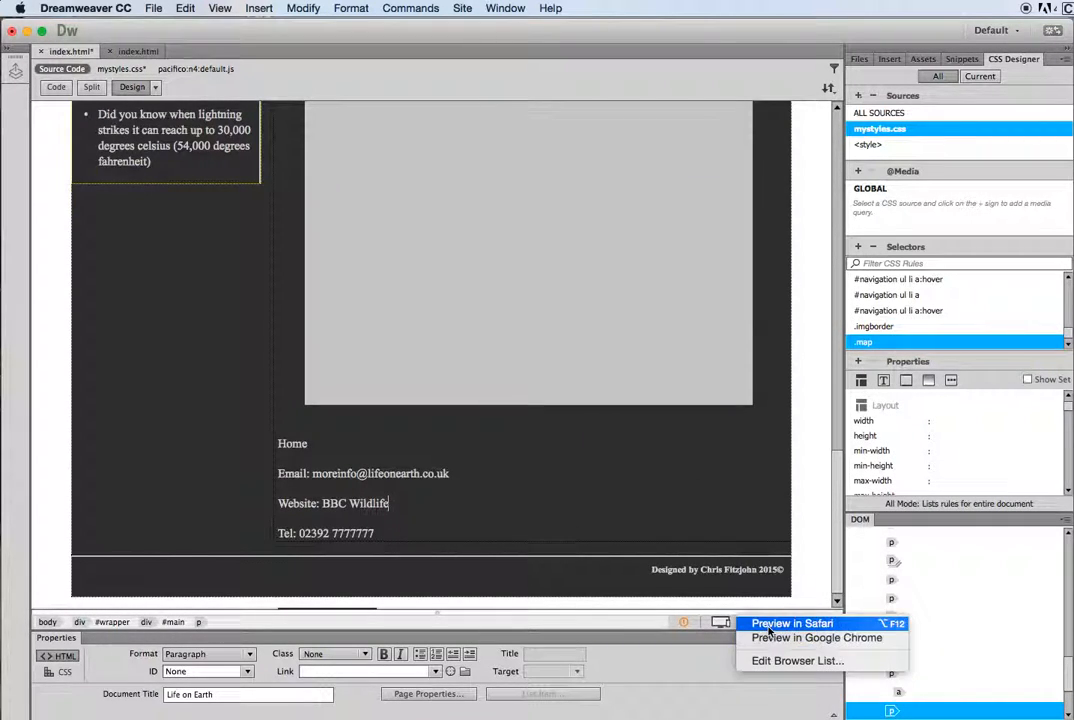
left_click(765, 553)
left_click(786, 429)
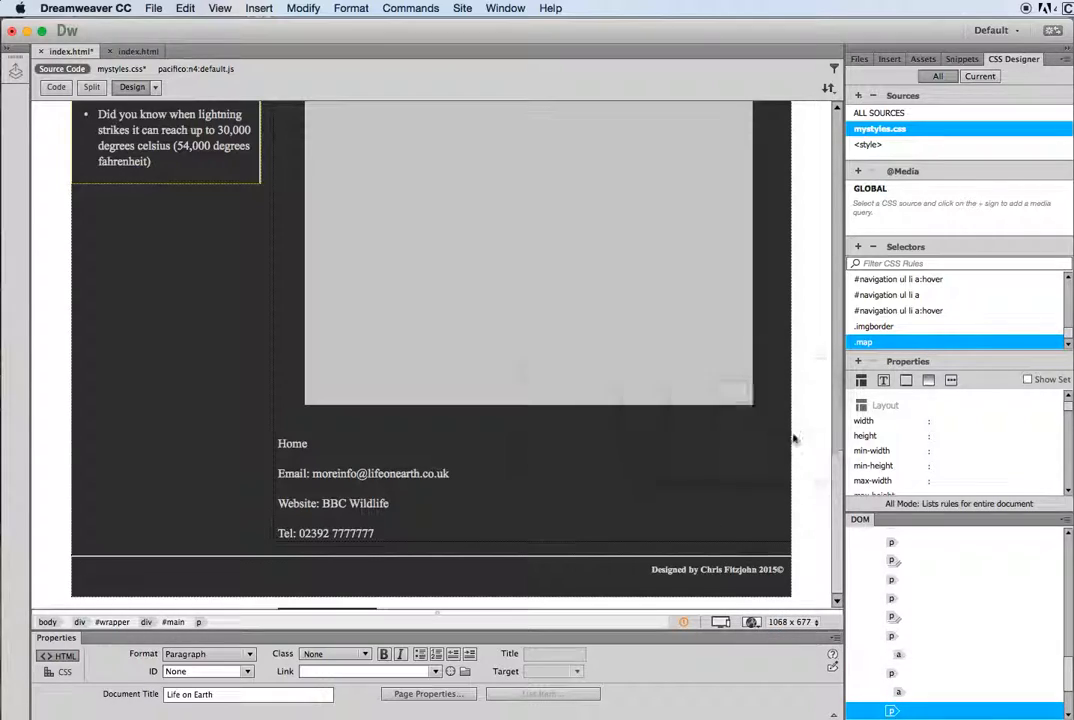
left_click(862, 429)
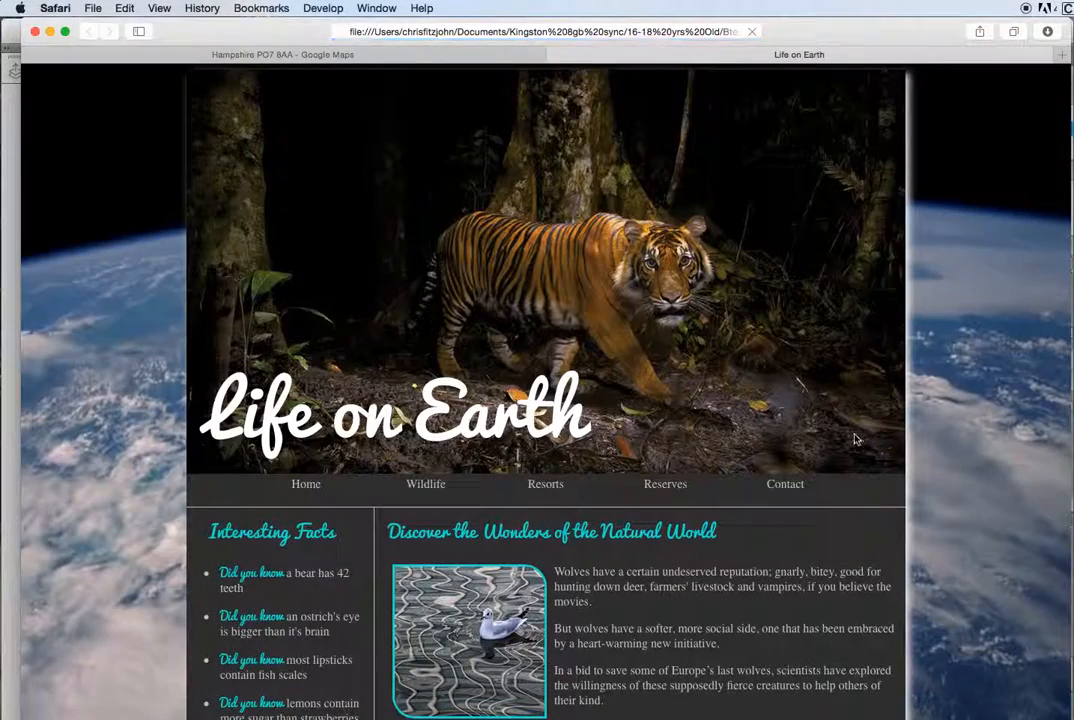
Step: Scroll to the contact details and follow the BBC Wildlife link to bbc.co.uk
scroll(848, 437, "down", 15)
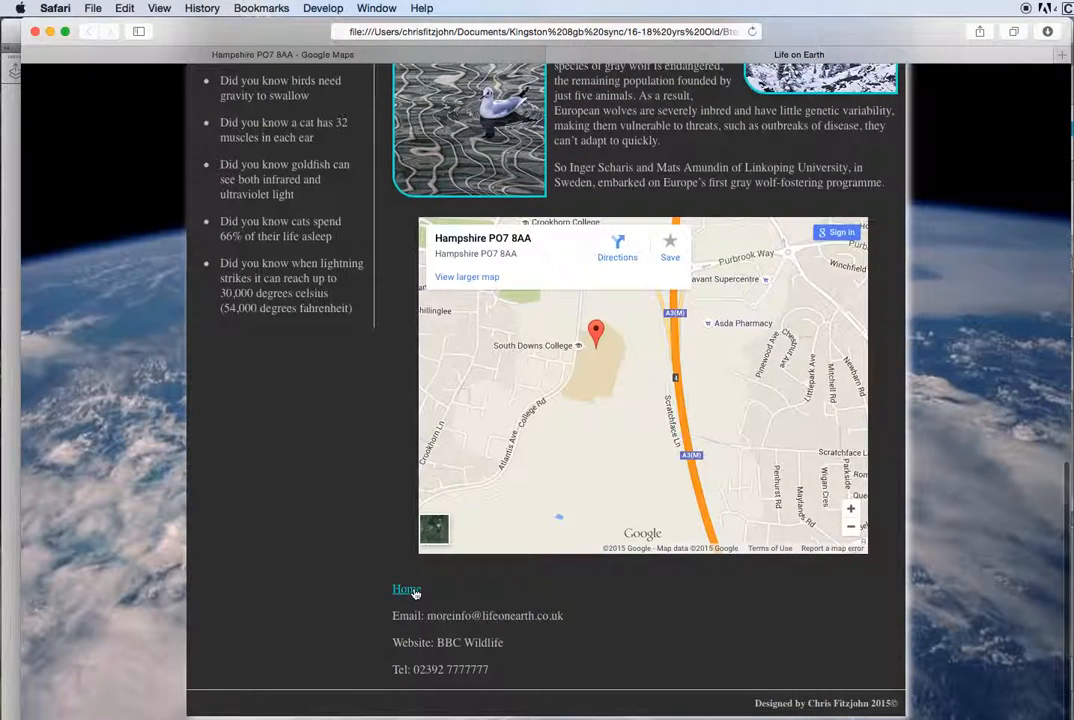
left_click(477, 645)
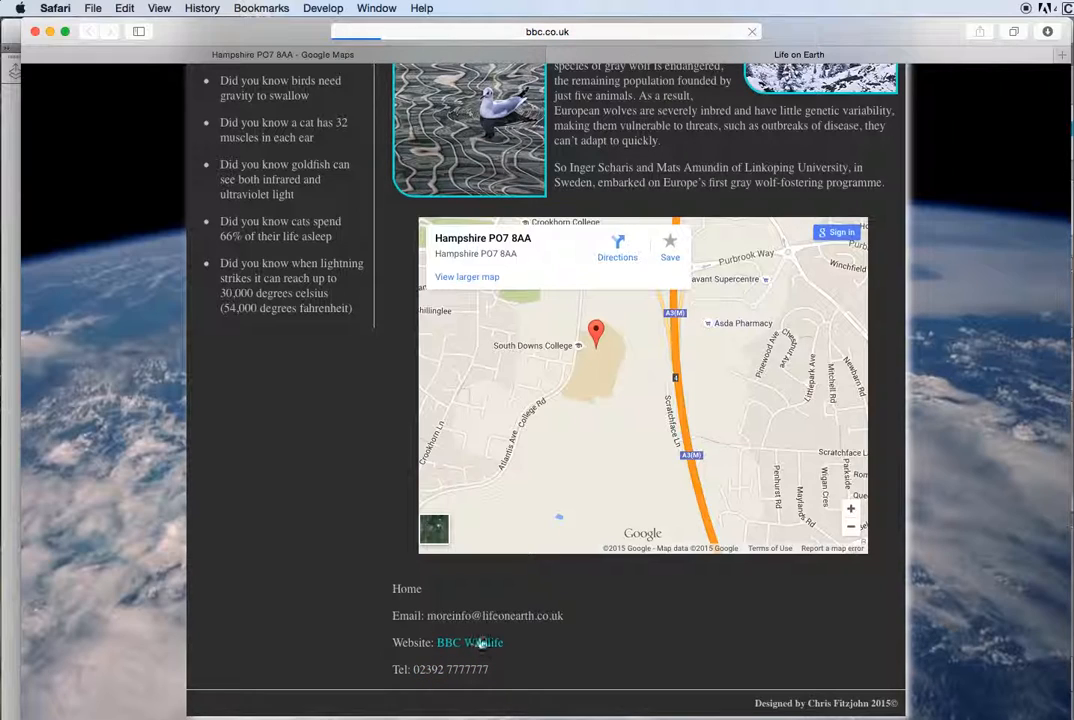